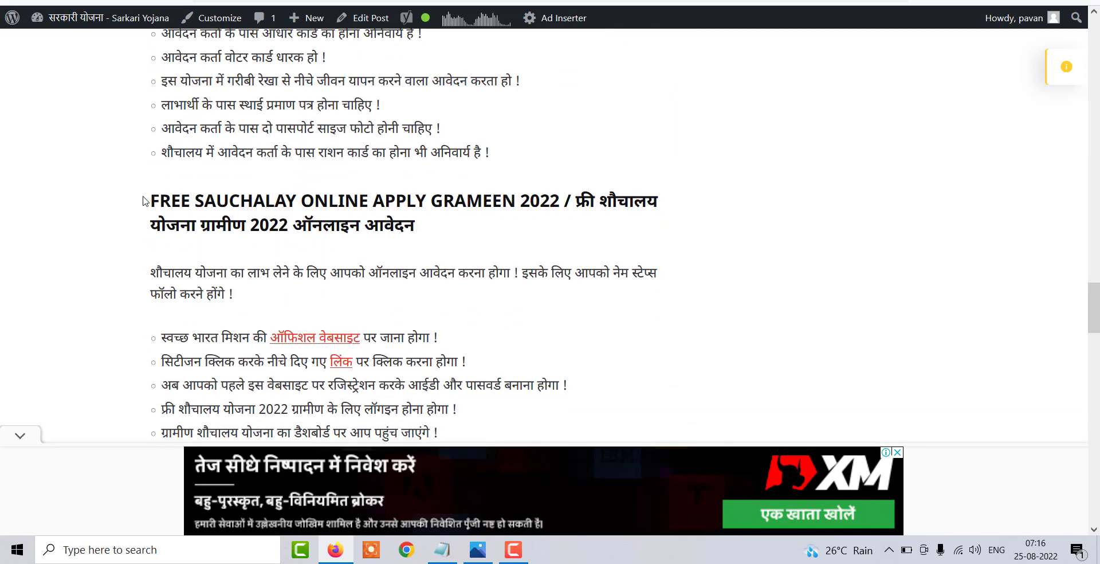
# - Open the post's 'ऑफिशल वेबसाइट' link in a new tab and switch to the SBM-G home page
pyautogui.scroll(5, 143, 200)
pyautogui.scroll(15, 144, 200)
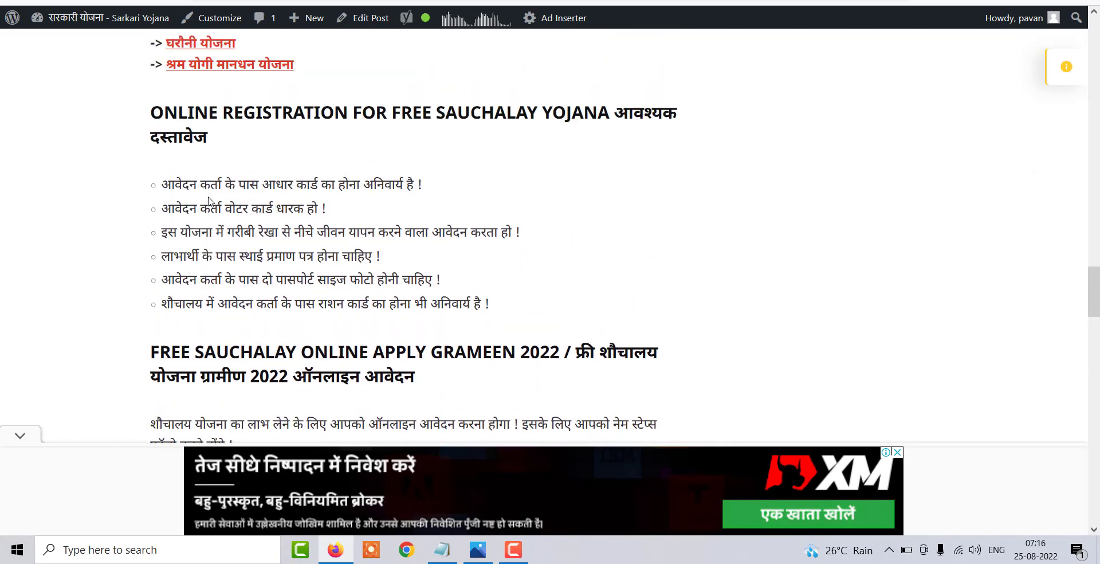
pyautogui.scroll(4, 289, 196)
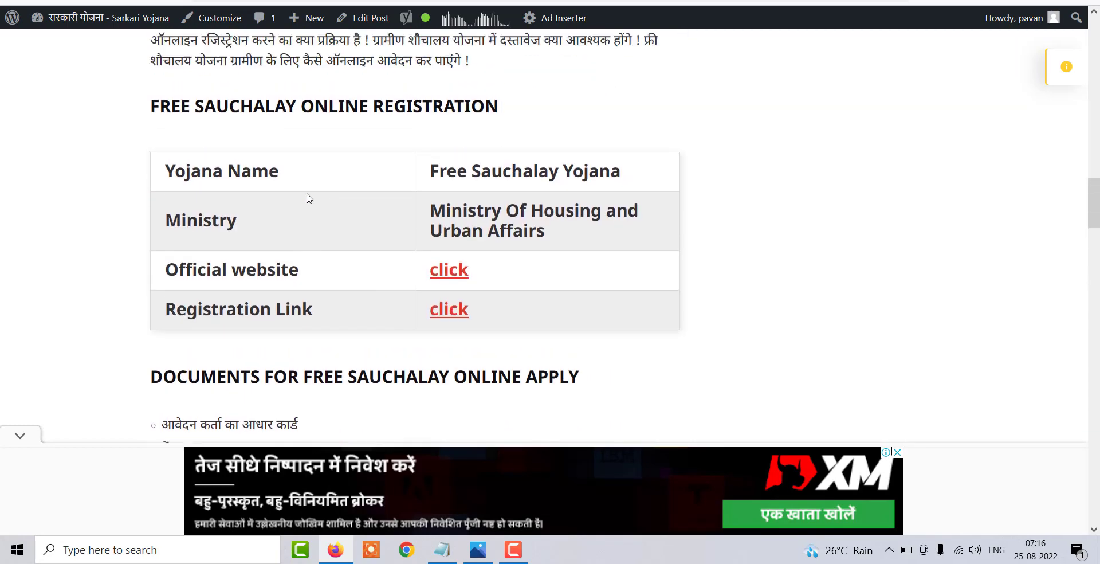
pyautogui.scroll(-3, 316, 252)
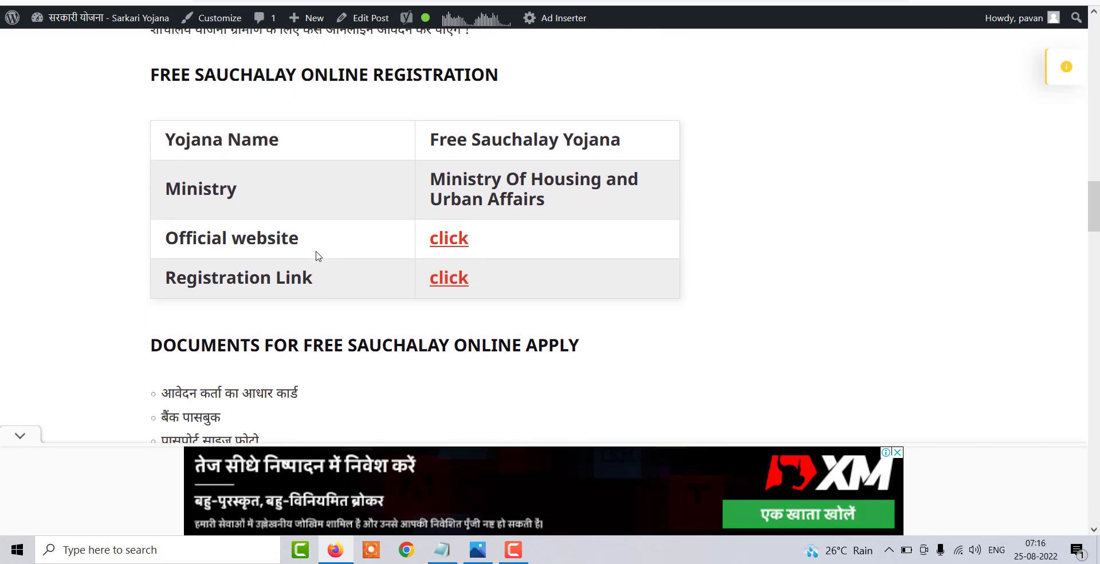
pyautogui.scroll(-10, 316, 256)
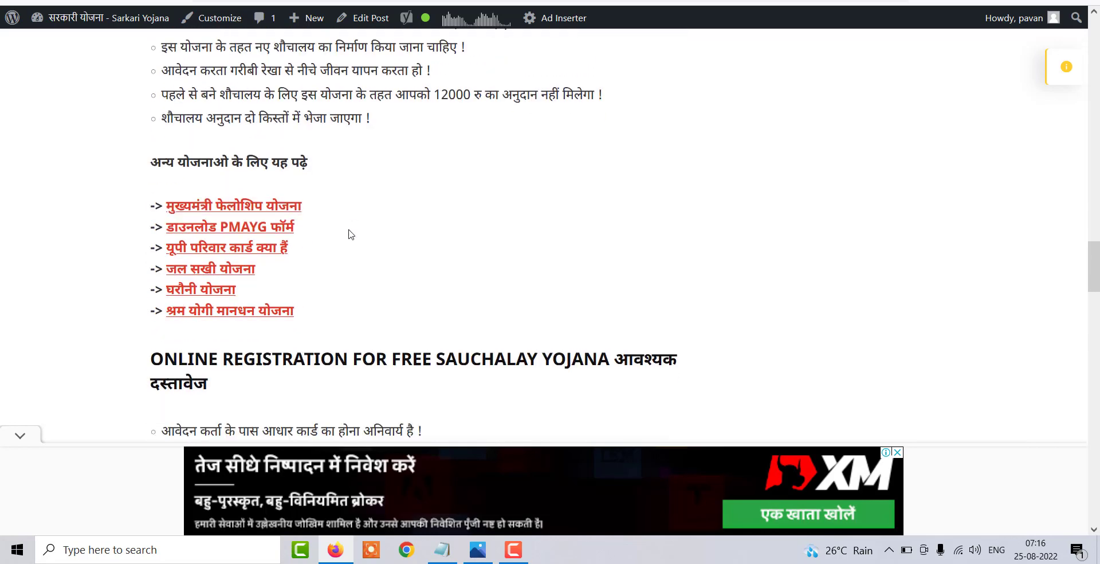
pyautogui.scroll(-6, 355, 228)
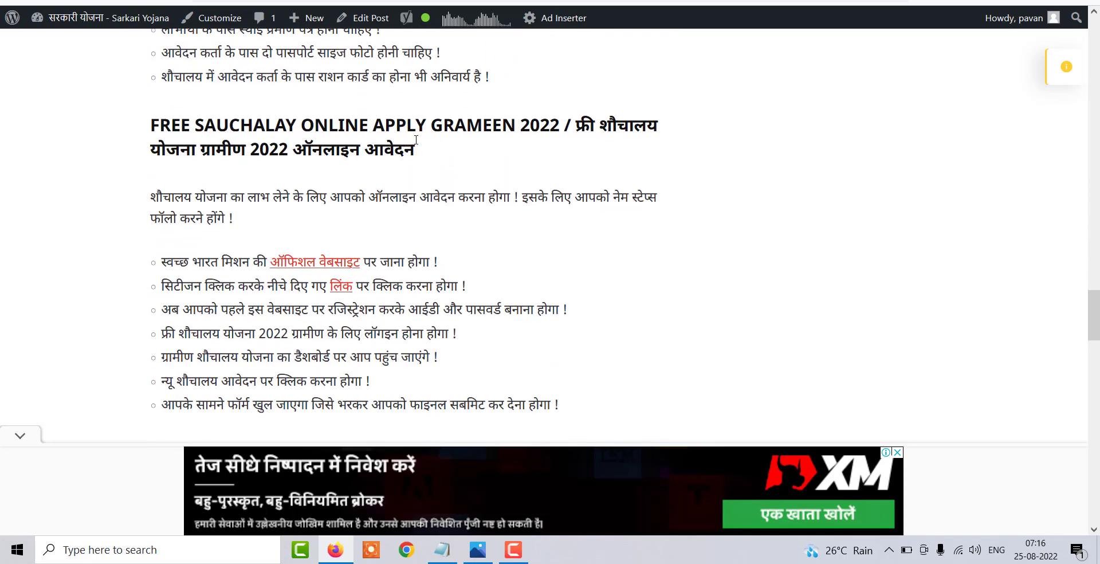
pyautogui.scroll(-3, 514, 191)
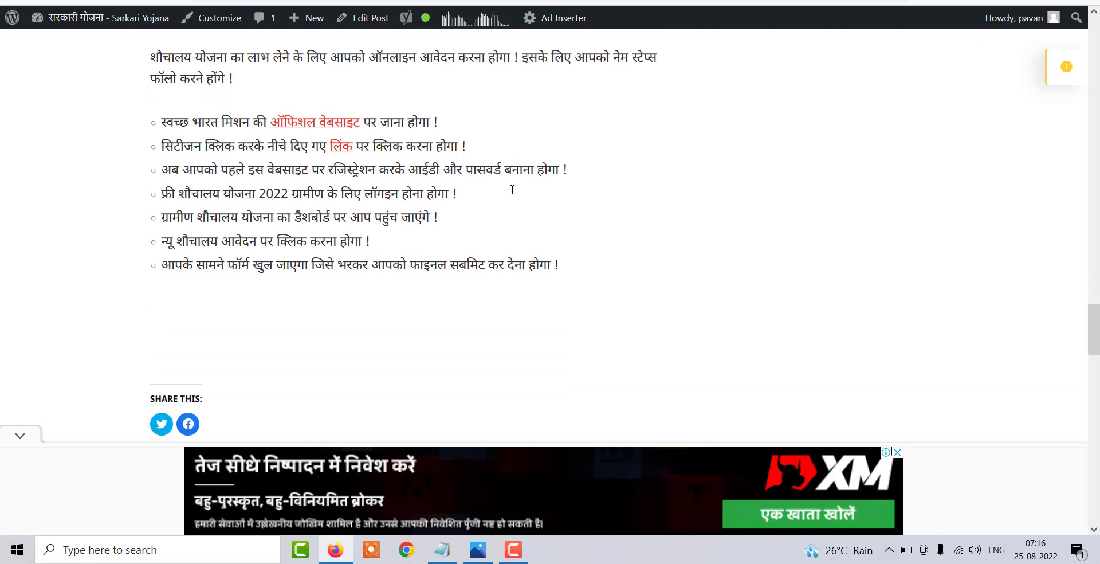
pyautogui.rightClick(333, 121)
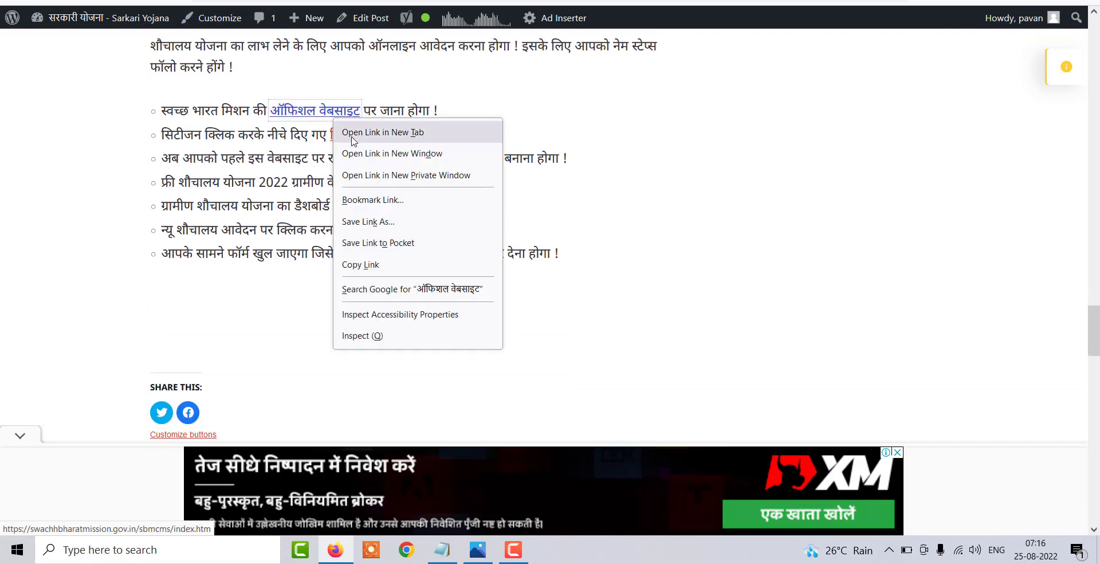
pyautogui.click(373, 129)
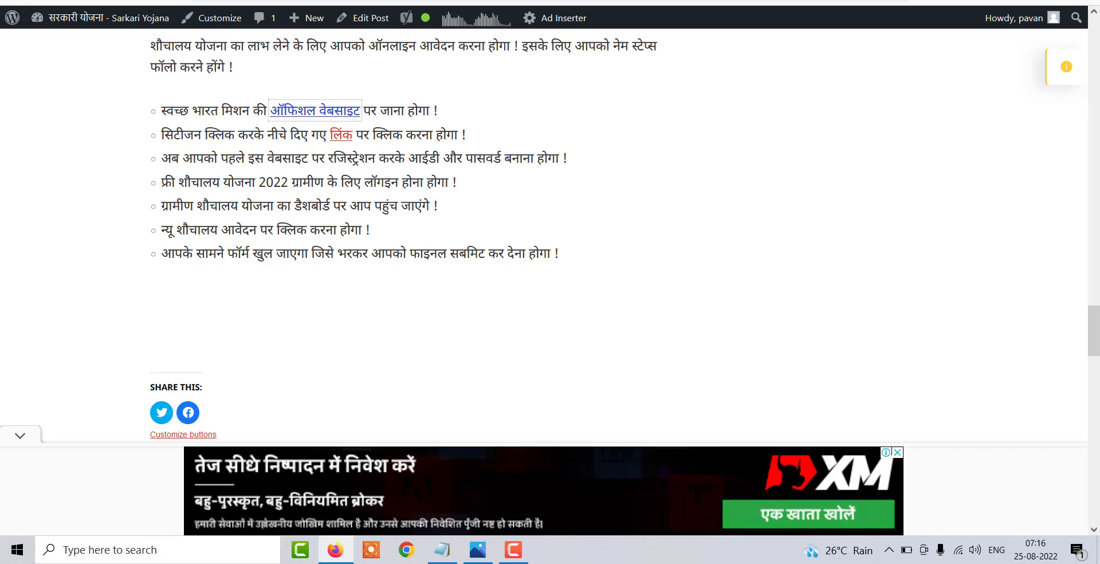
pyautogui.hotkey('ctrl', 'Tab')
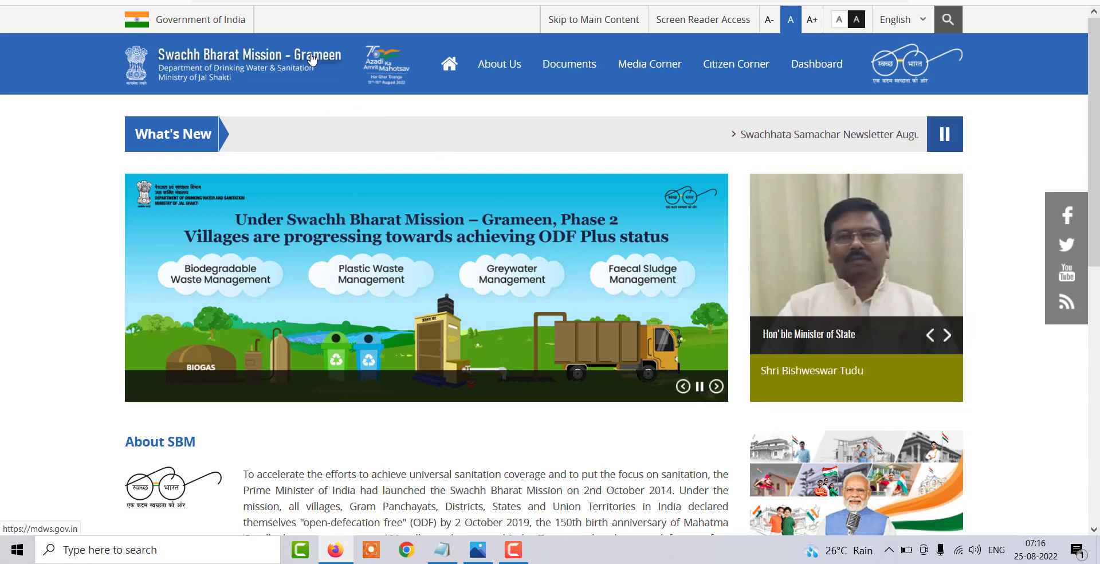
# - Go to Citizen Corner > Application Form for IHHL to reach the Phase II sign-in page
pyautogui.scroll(-9, 417, 295)
pyautogui.scroll(9, 416, 295)
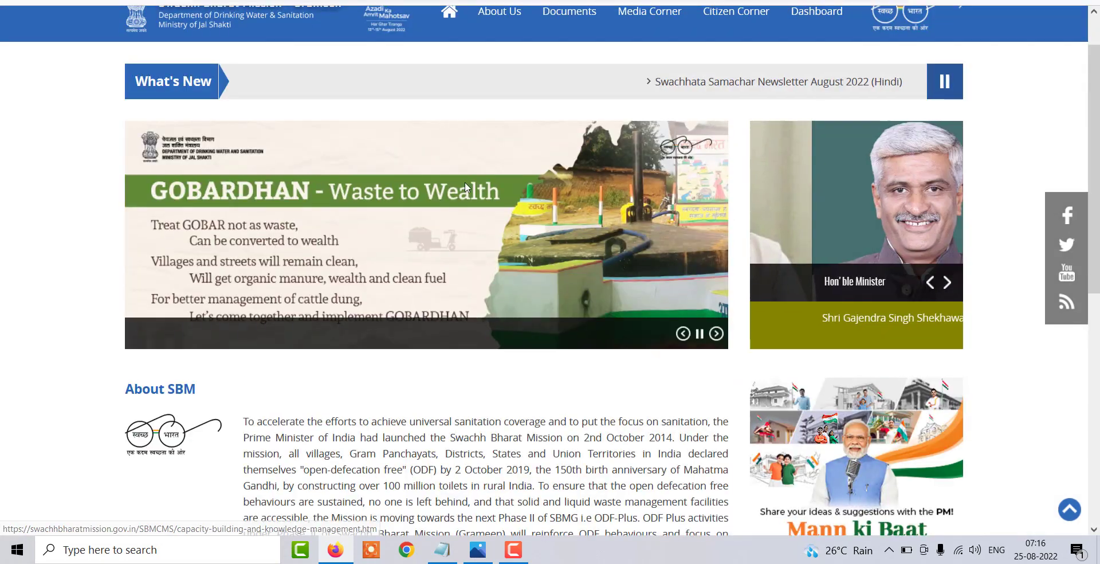
pyautogui.moveTo(729, 71)
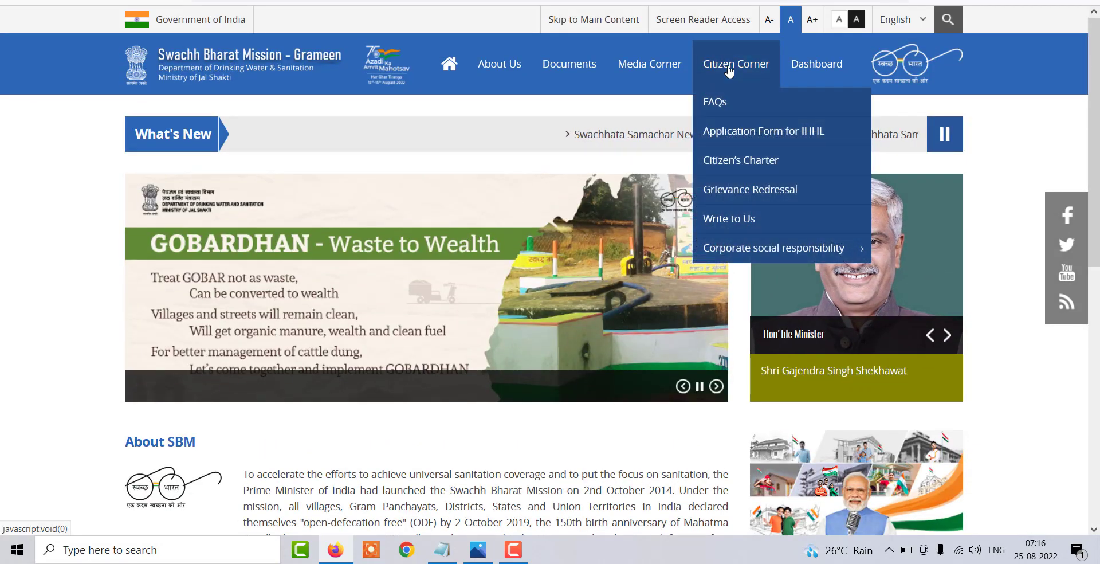
pyautogui.click(807, 136)
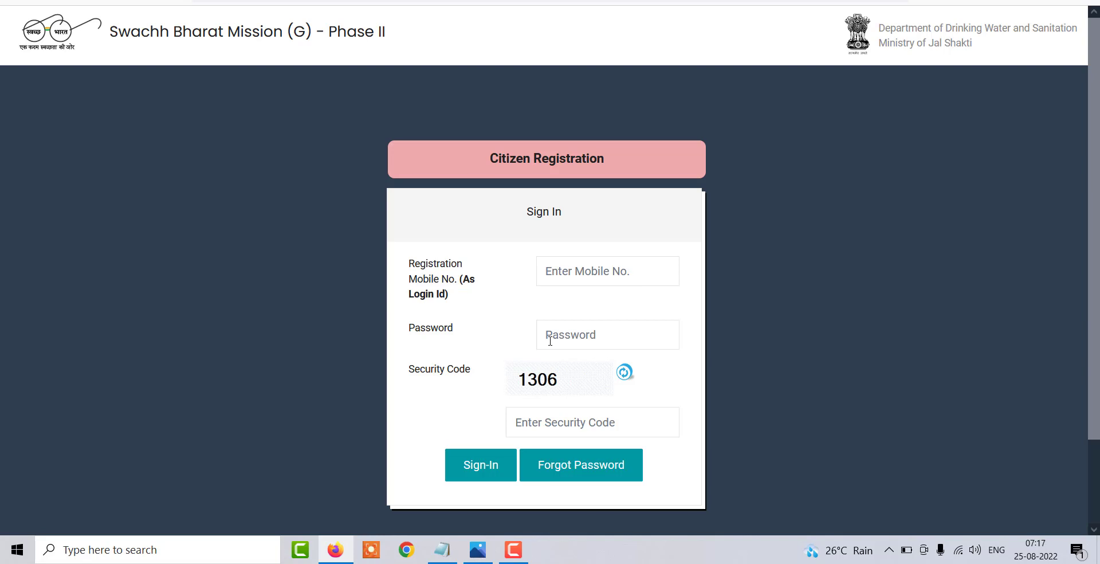
# - Switch from Sign In to the blank Citizen Registration form using the pink bar
pyautogui.click(540, 164)
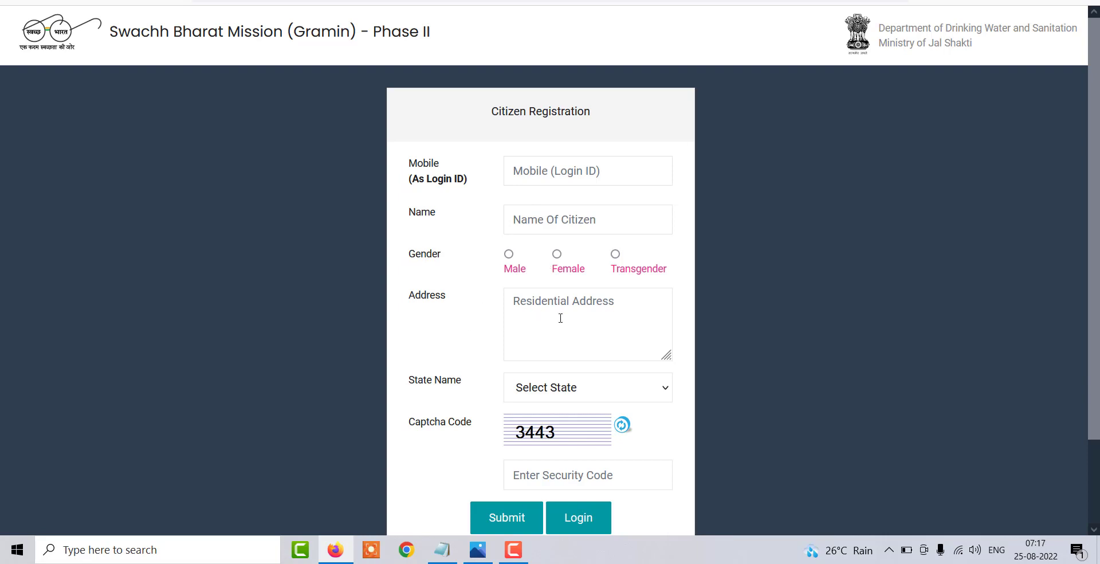
# - Browse the State dropdown list and close it without picking a state
pyautogui.click(568, 393)
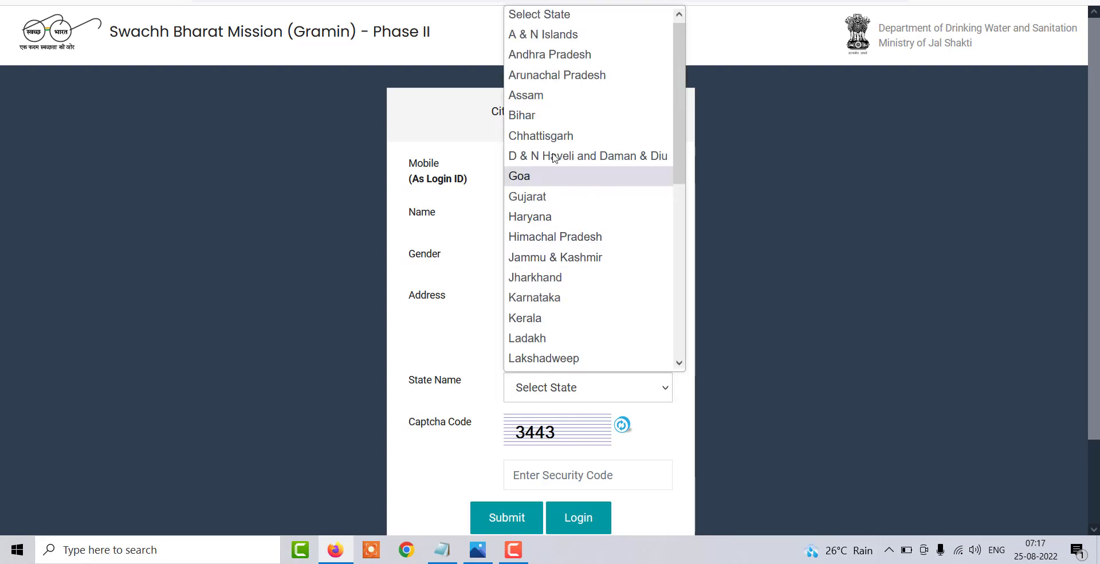
pyautogui.scroll(-2, 562, 121)
pyautogui.scroll(-4, 570, 183)
pyautogui.scroll(6, 580, 264)
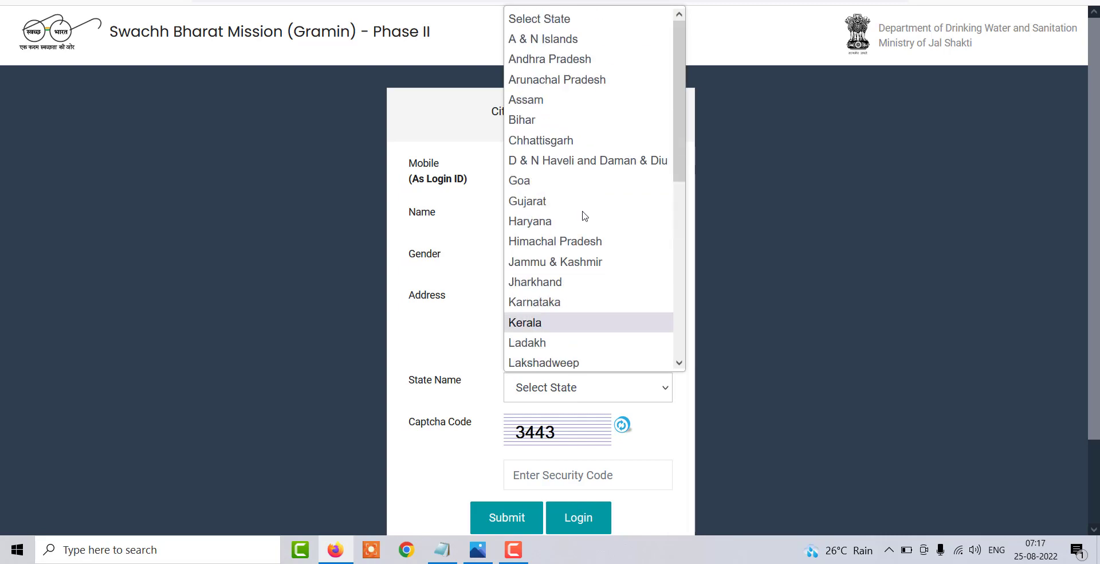
pyautogui.scroll(-6, 584, 195)
pyautogui.click(720, 344)
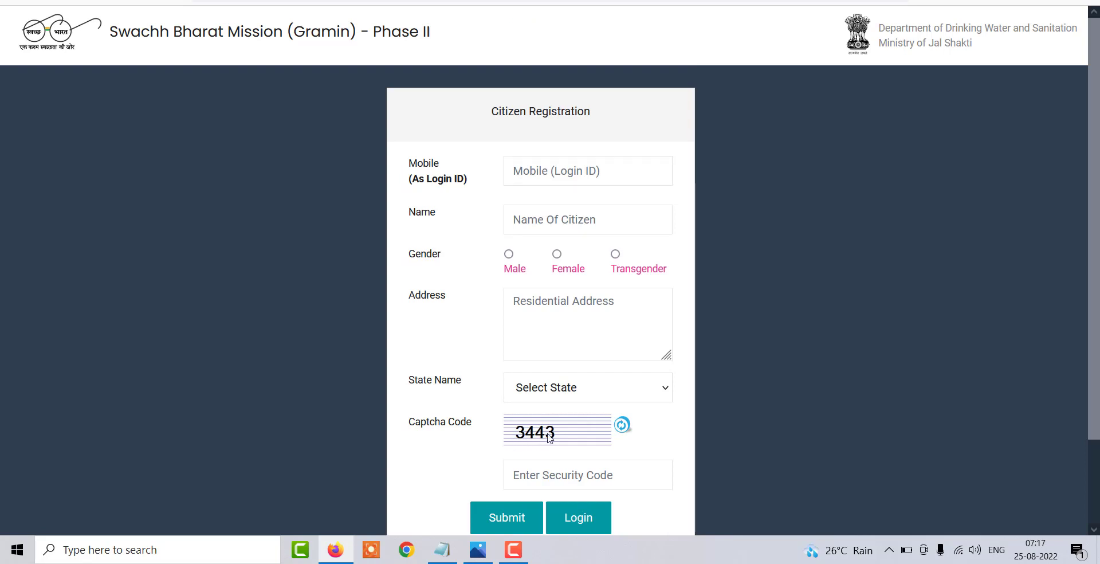
pyautogui.click(531, 475)
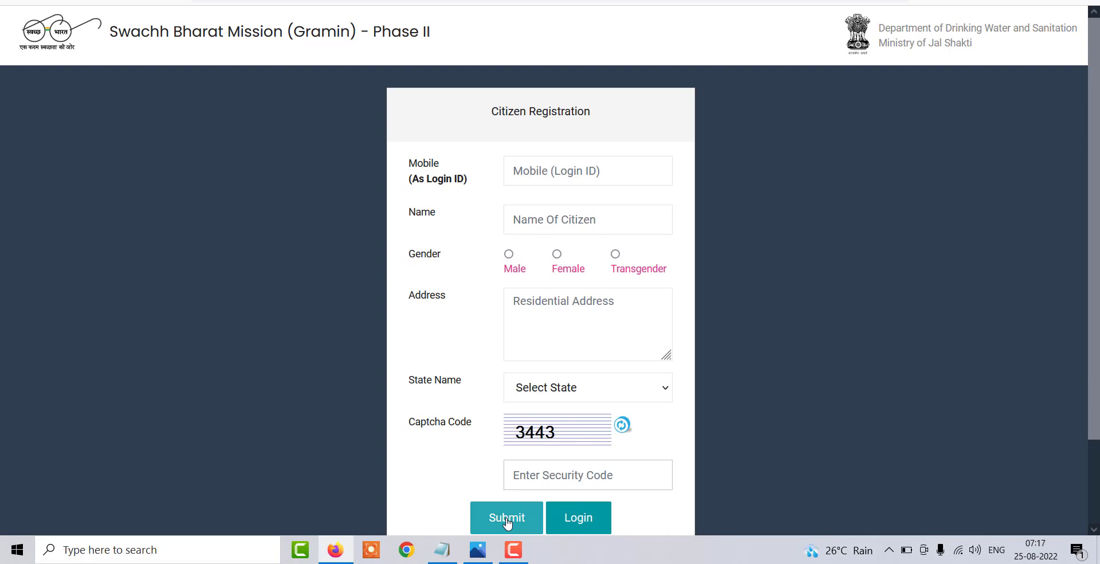
pyautogui.click(506, 518)
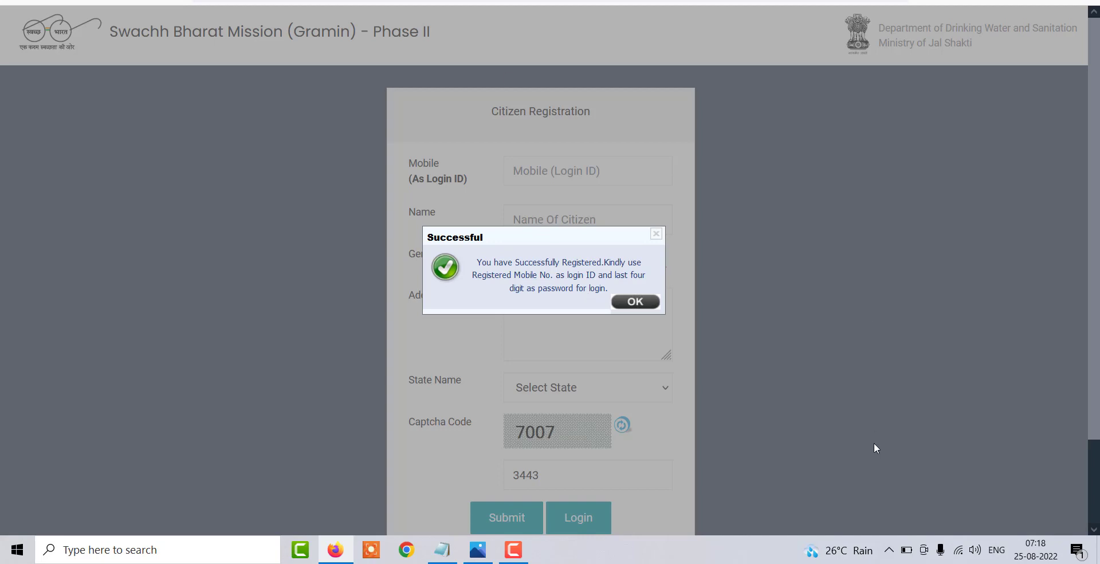
pyautogui.click(635, 302)
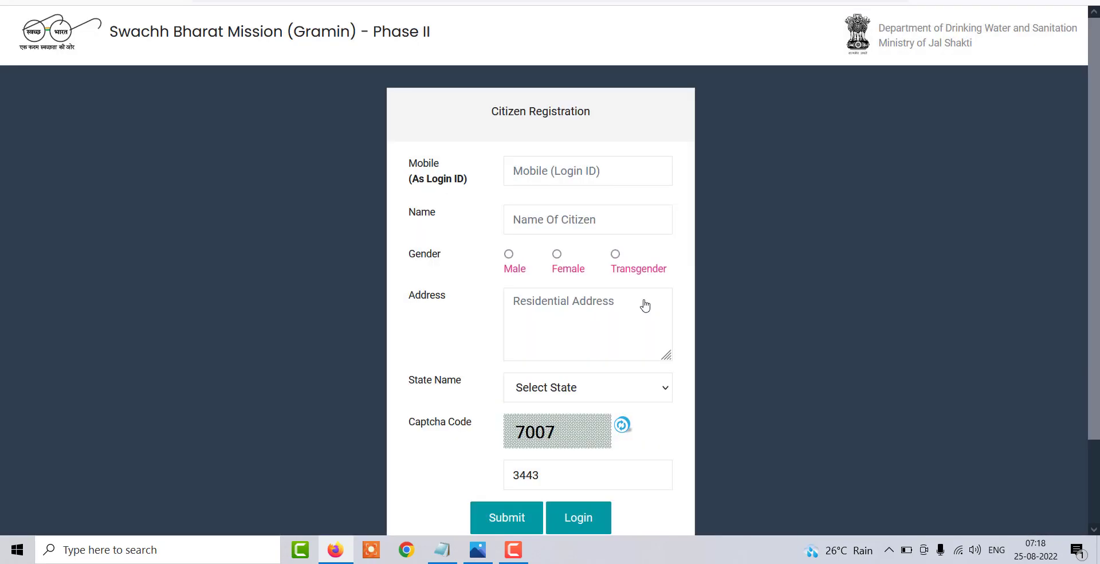
# - Log in with the registered mobile number, change the password, and go Home to the dashboard
pyautogui.click(582, 518)
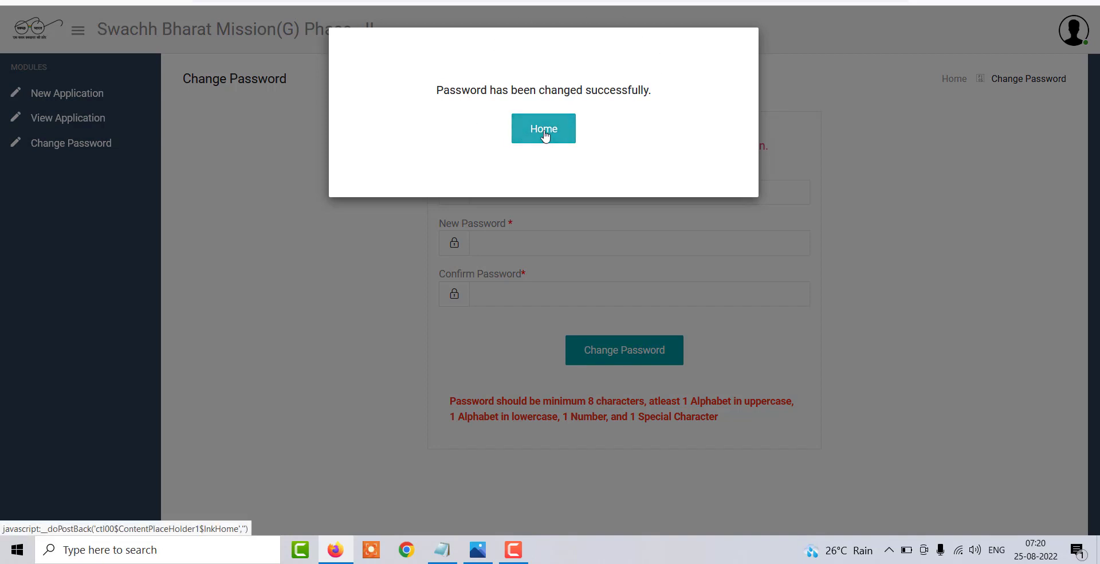
pyautogui.click(545, 133)
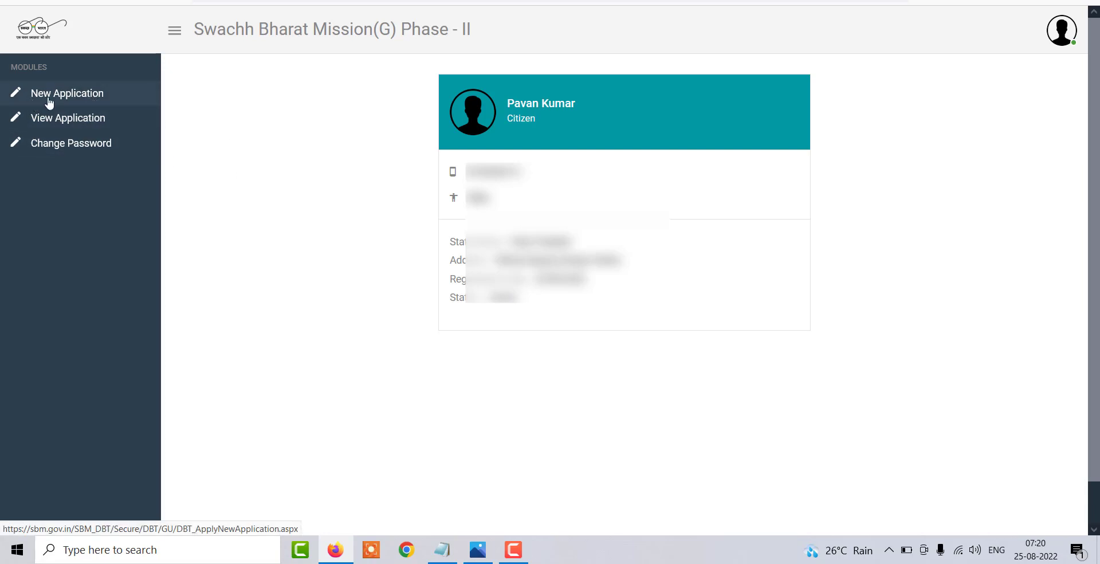
# - Choose New Application in the Modules menu to get a blank IHHL form preset to Uttar Pradesh
pyautogui.click(49, 100)
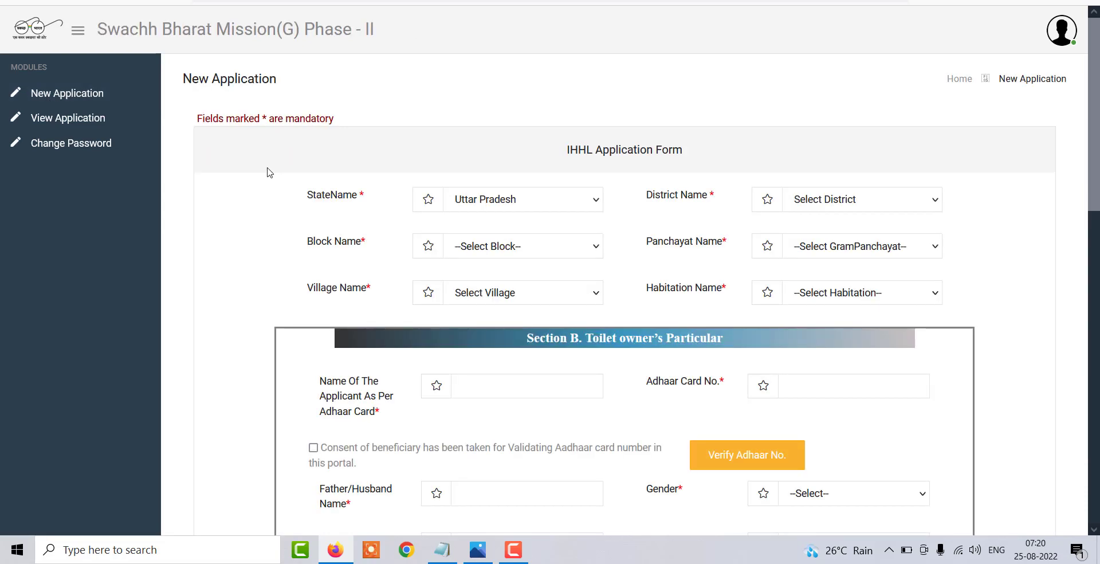
# - Keep Uttar Pradesh as state, and choose KANPUR DEHAT district and MALASA block
pyautogui.scroll(-1, 266, 232)
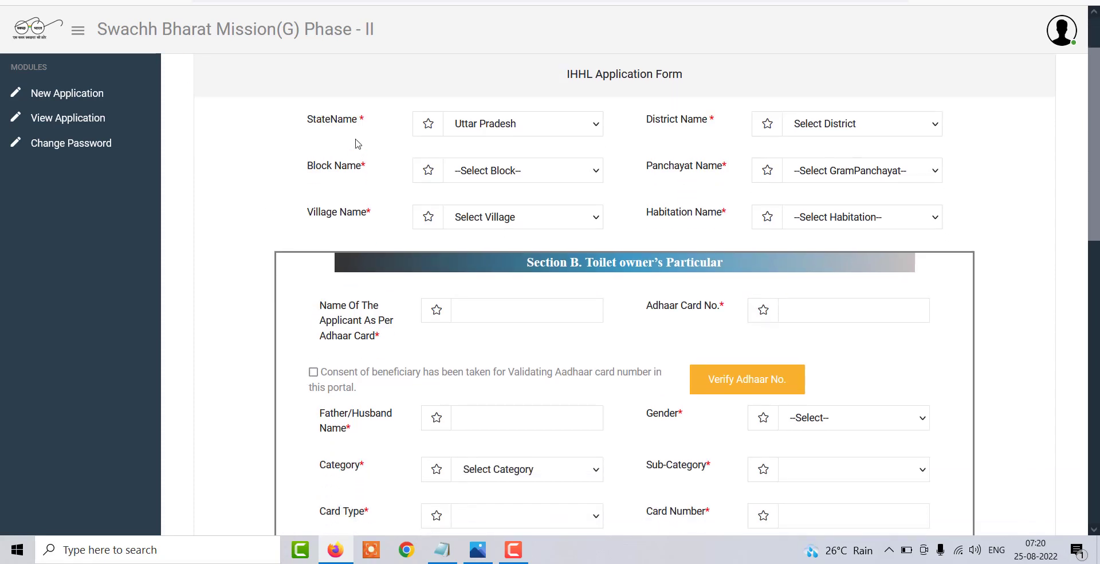
pyautogui.click(518, 125)
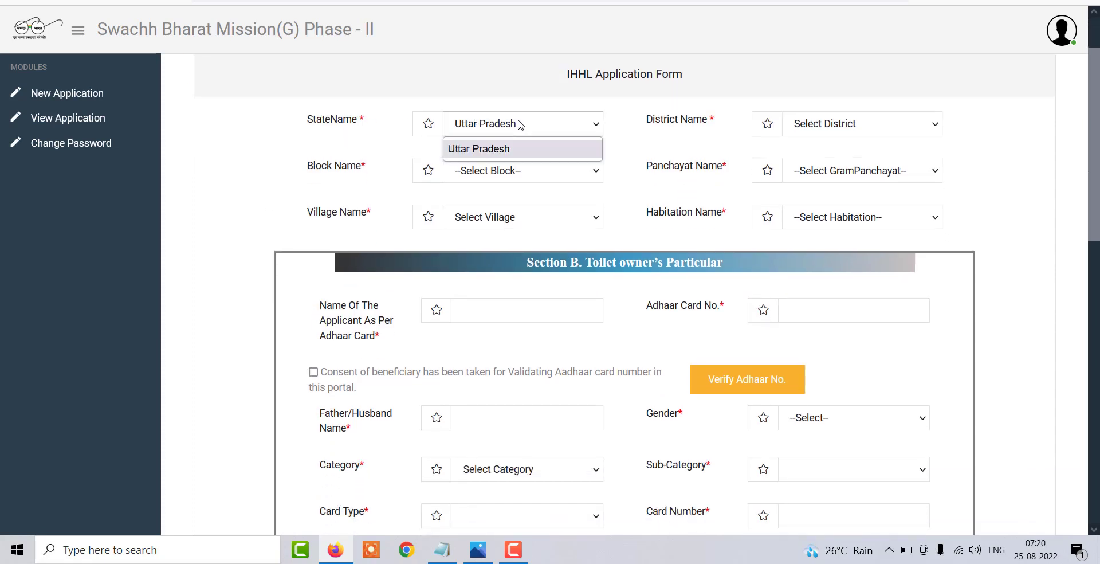
pyautogui.click(511, 148)
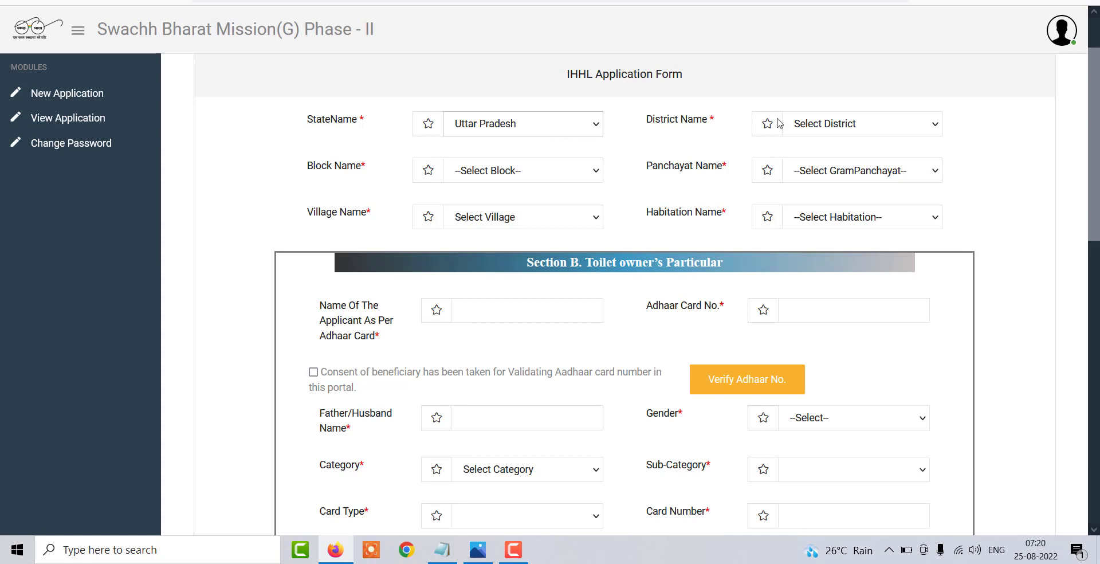
pyautogui.click(810, 127)
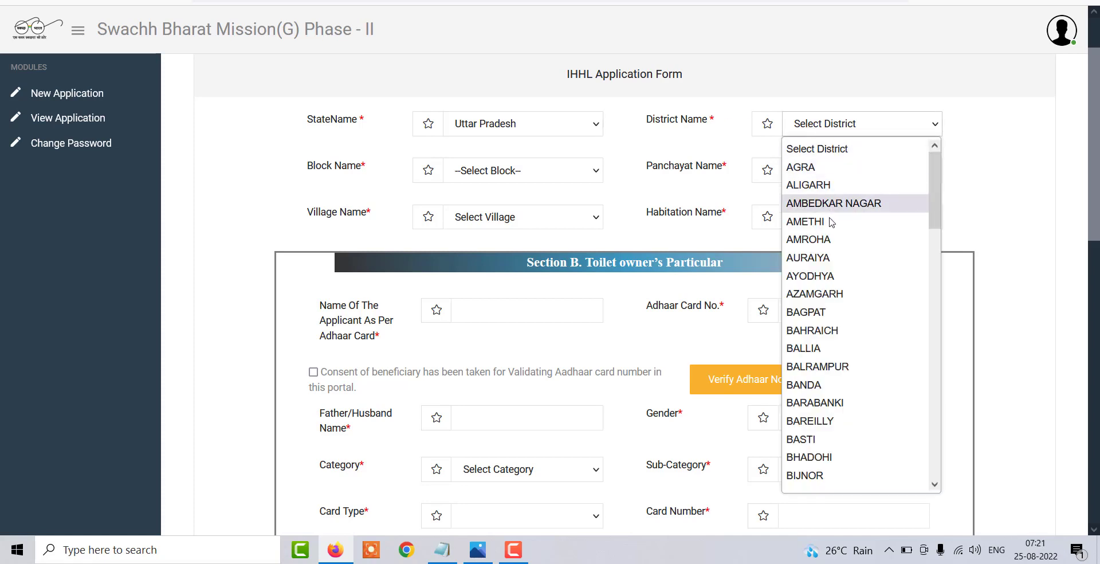
pyautogui.scroll(-10, 854, 317)
pyautogui.click(837, 372)
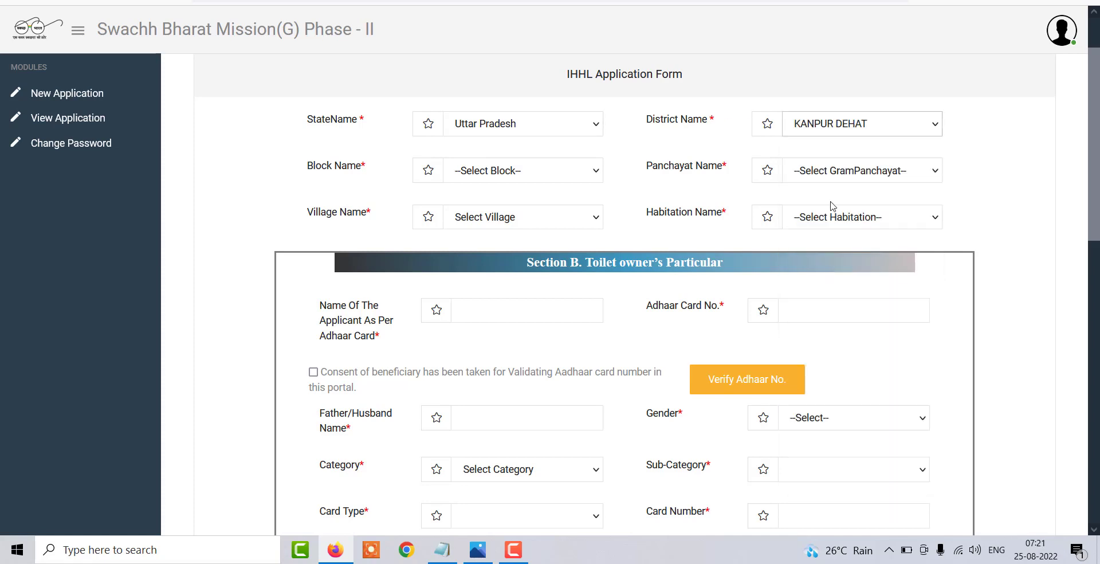
pyautogui.click(500, 180)
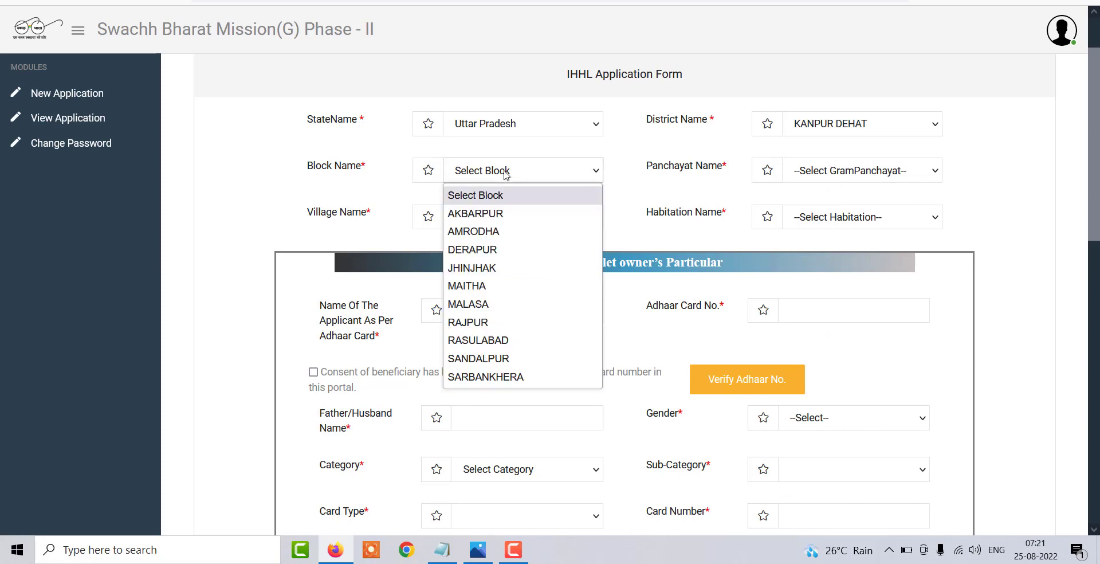
pyautogui.click(481, 304)
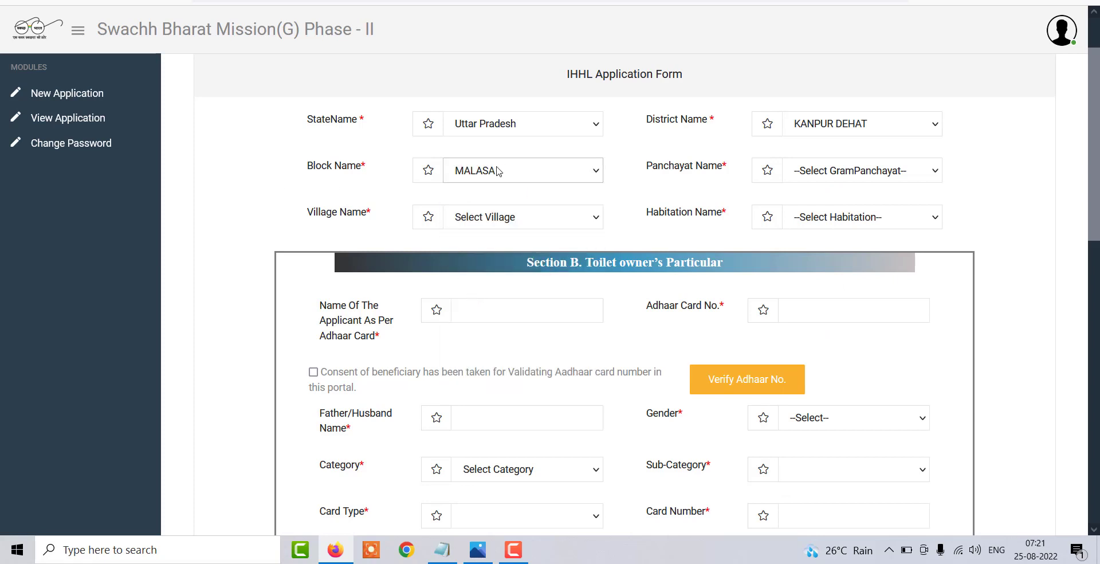
# - Choose SITHARA BUZURG as the gram panchayat, village and habitation
pyautogui.click(862, 171)
pyautogui.scroll(-15, 863, 343)
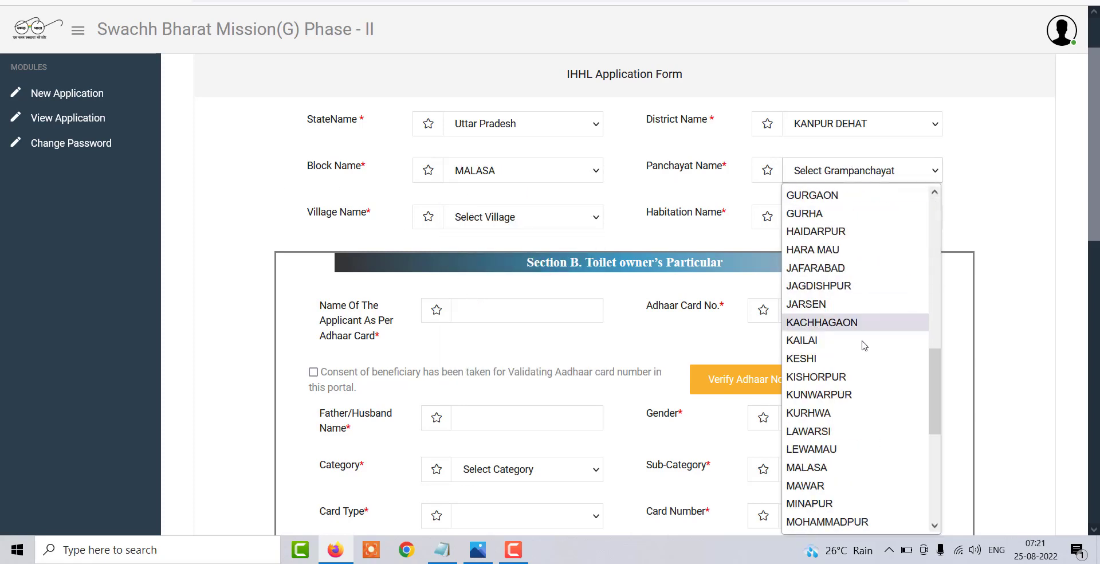
pyautogui.click(862, 411)
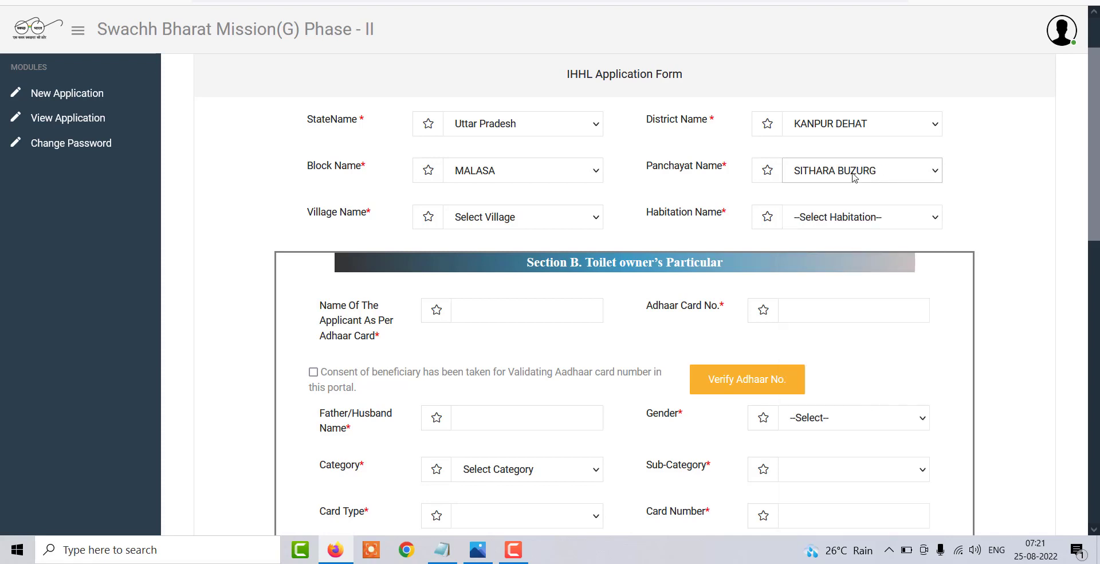
pyautogui.click(509, 216)
pyautogui.click(493, 260)
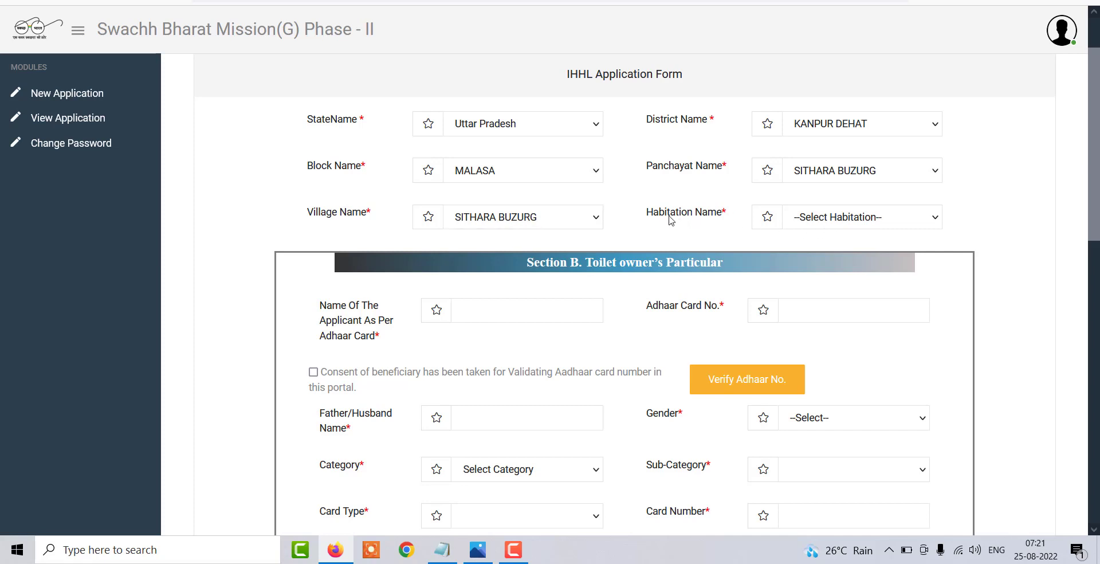
pyautogui.click(818, 224)
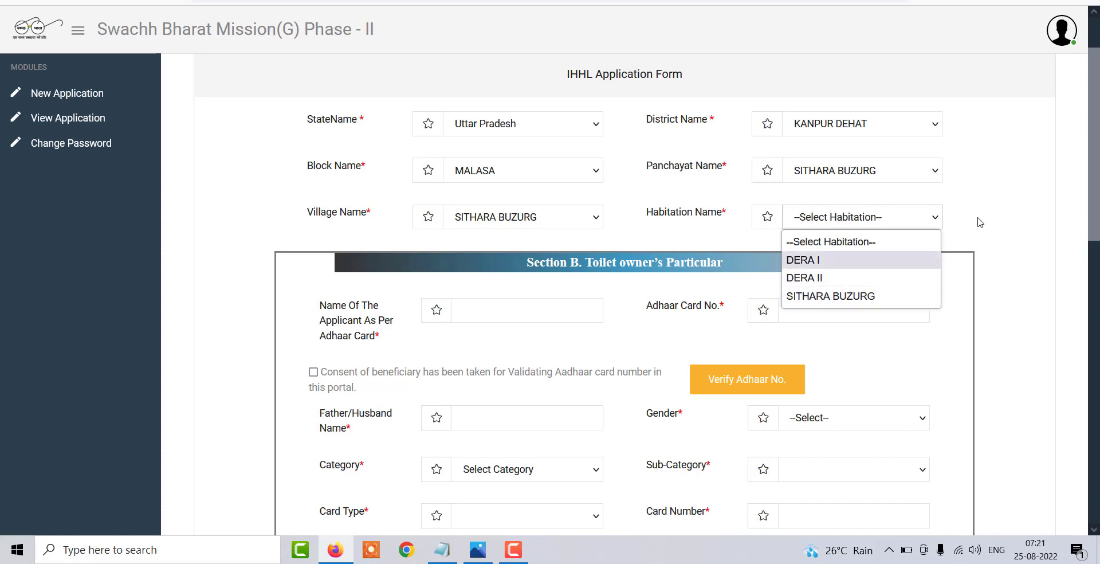
pyautogui.click(842, 300)
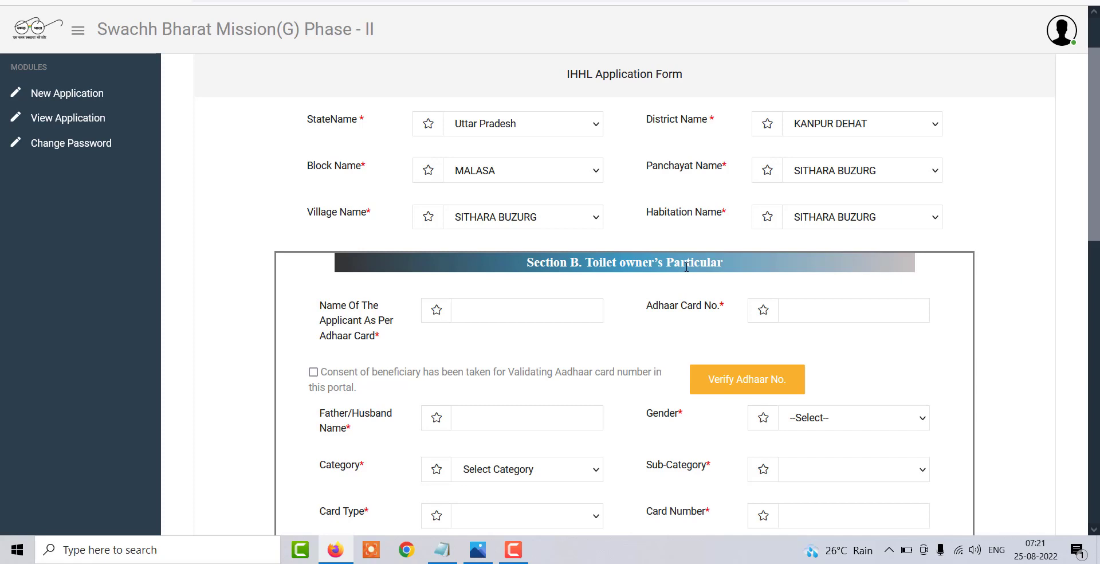
pyautogui.scroll(-3, 686, 267)
pyautogui.scroll(1, 686, 267)
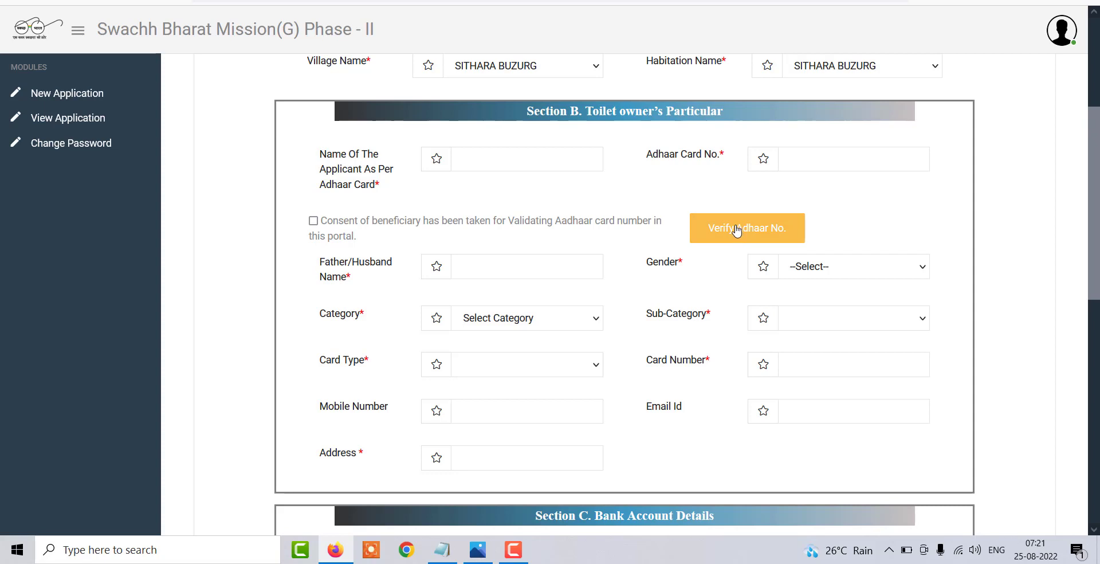
# - Choose APL in Category and Women Headed HH in Sub-Category, leaving bank details empty
pyautogui.scroll(-1, 737, 230)
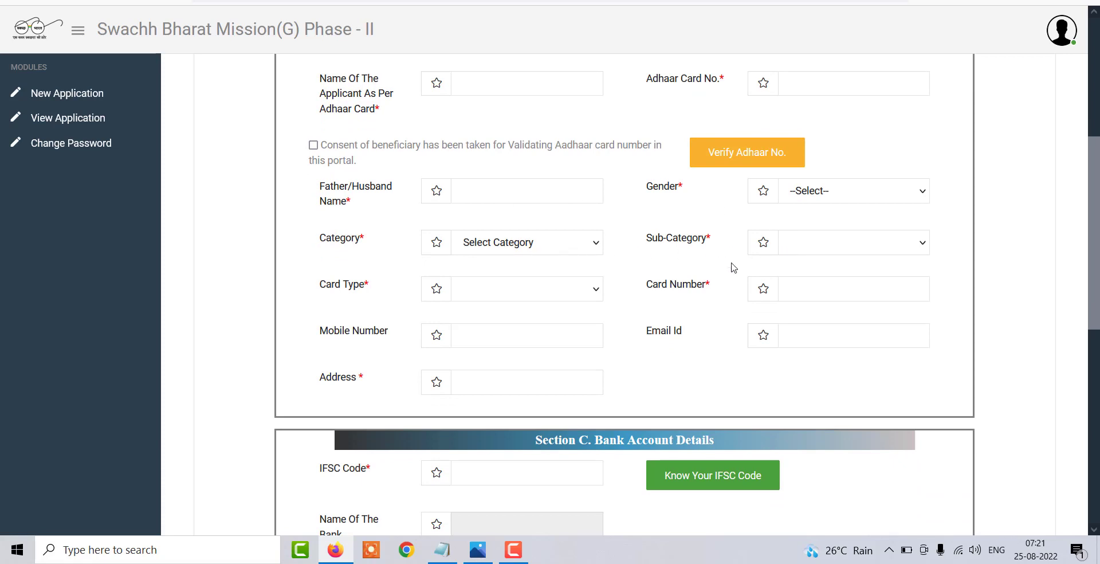
pyautogui.click(492, 239)
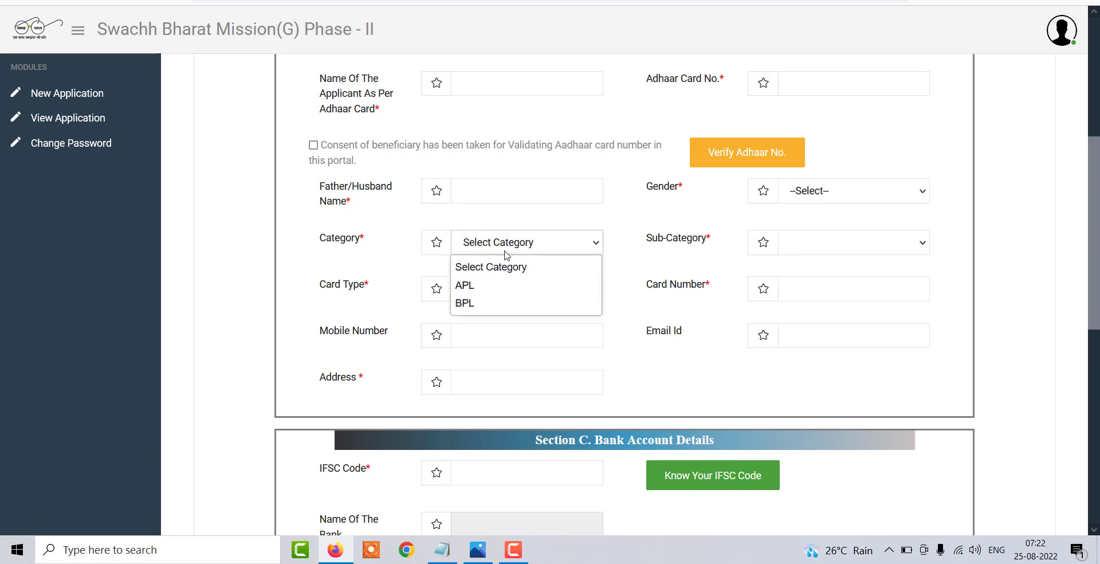
pyautogui.click(474, 291)
pyautogui.click(813, 244)
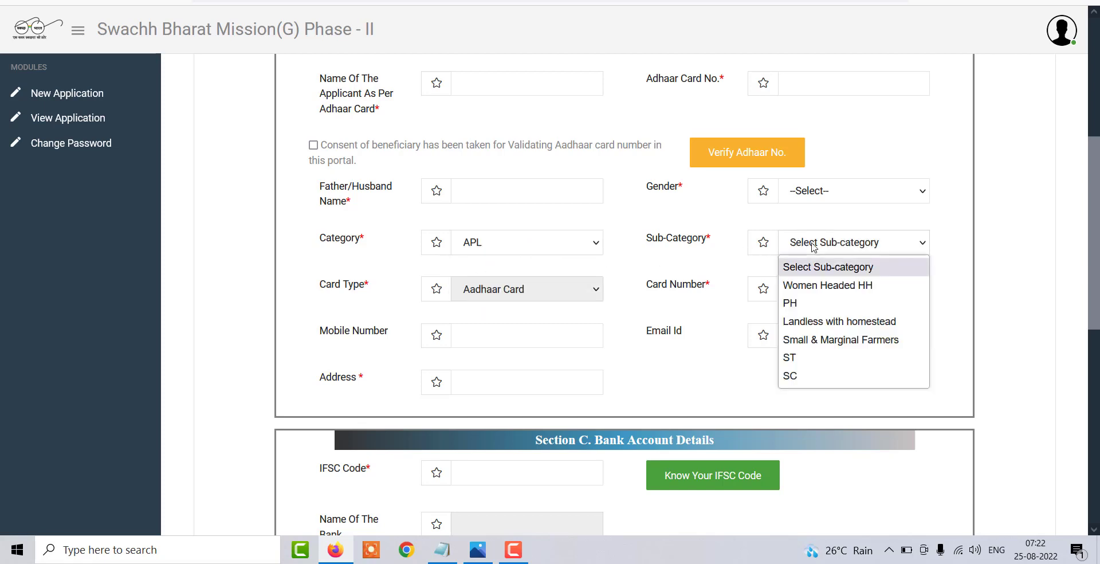
pyautogui.click(808, 286)
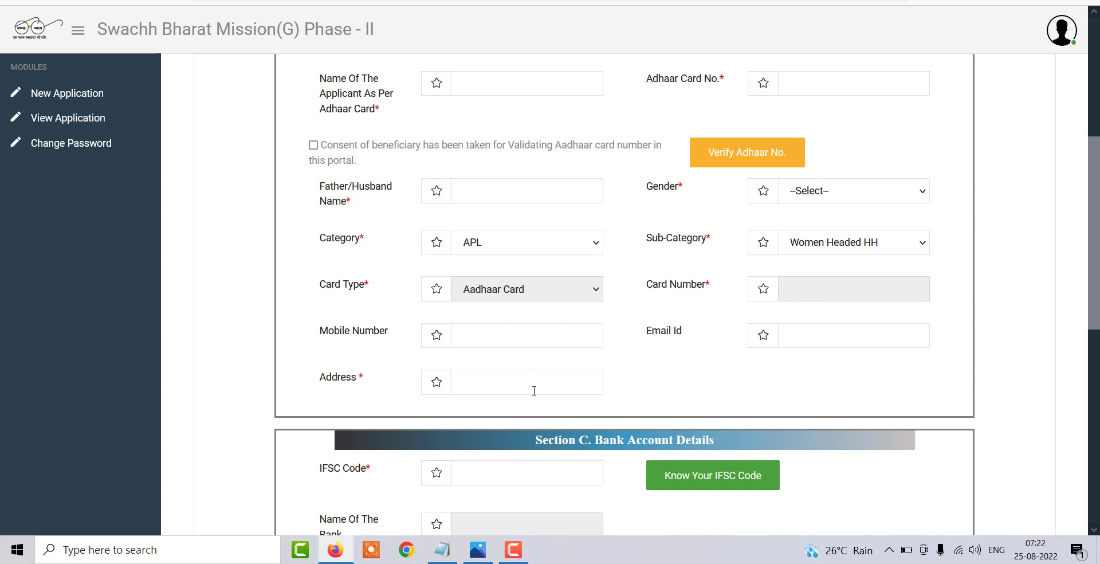
pyautogui.scroll(-6, 567, 235)
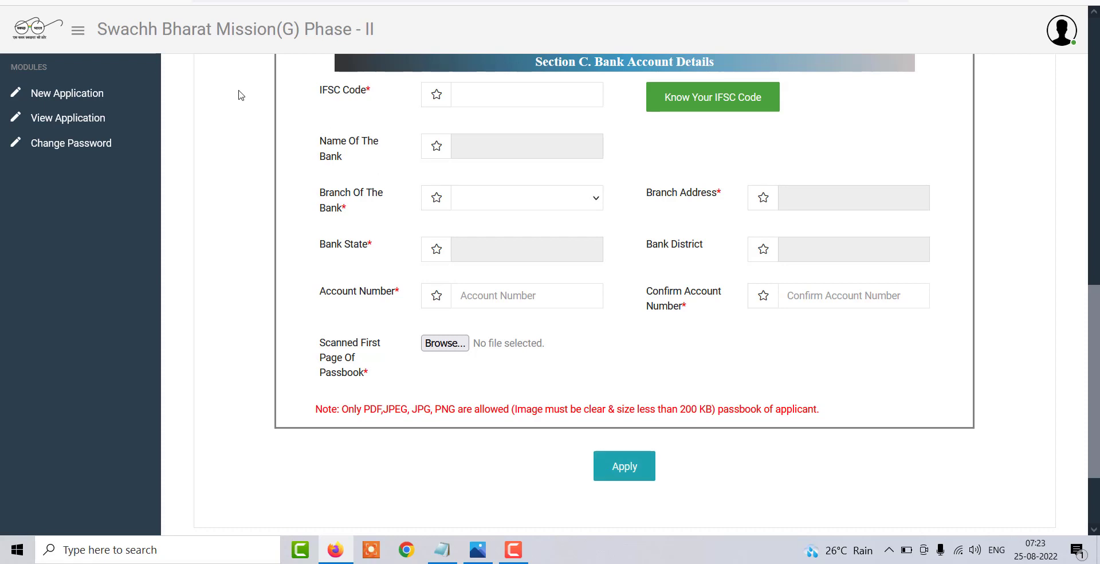
# - Look up View Application, dismiss the no-record warning, and close the portal tab to return to the blog
pyautogui.click(58, 119)
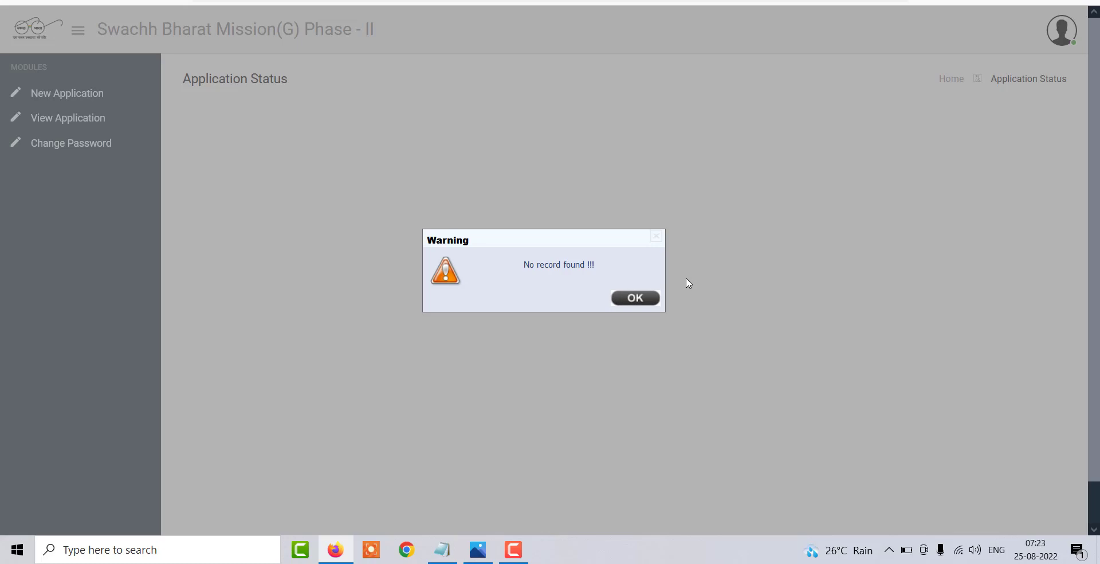
pyautogui.click(653, 298)
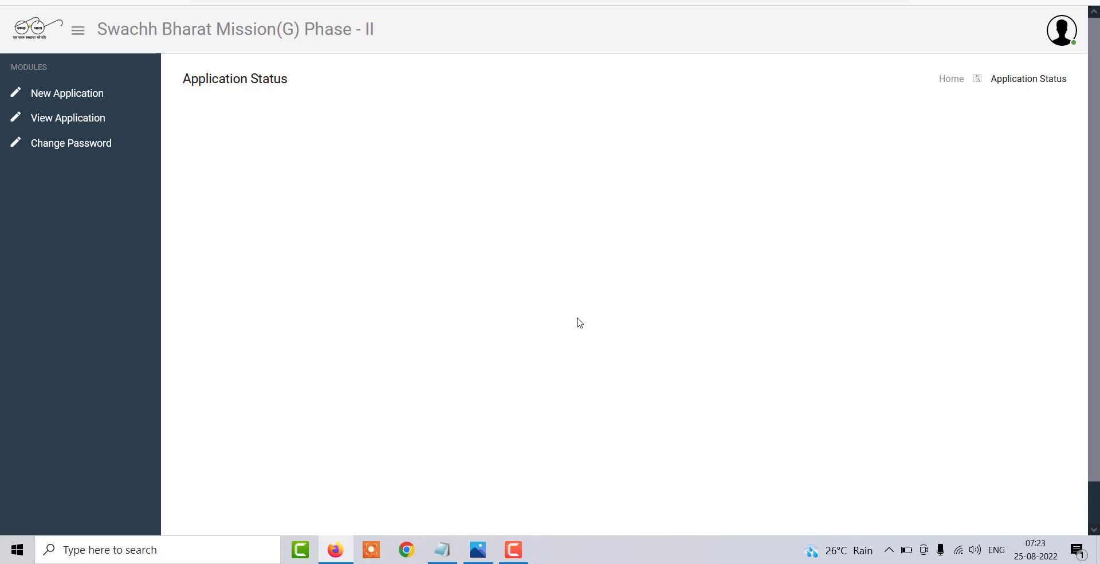
pyautogui.hotkey('ctrl', 'w')
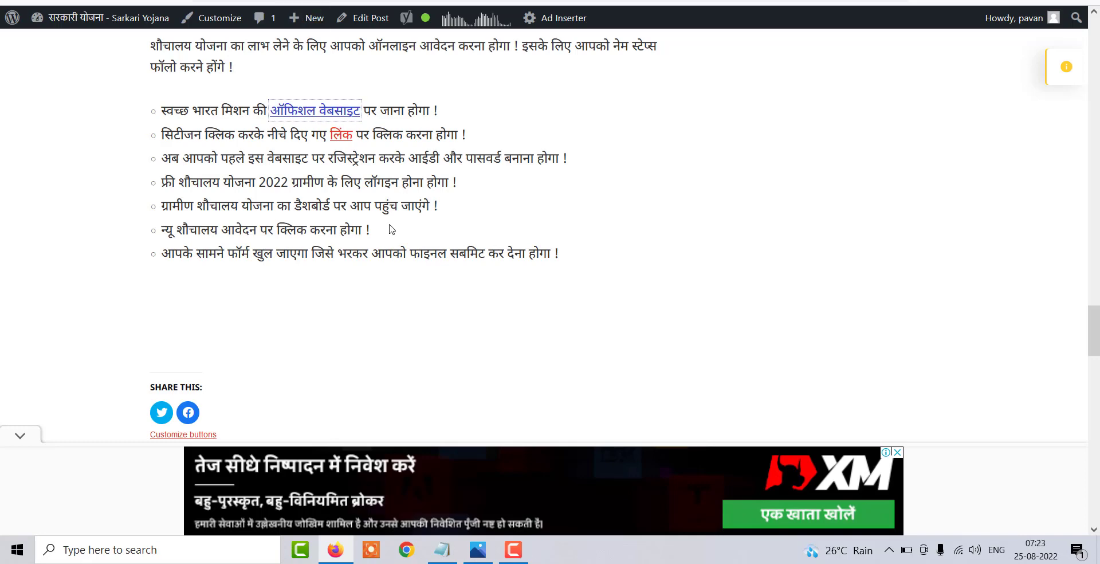
pyautogui.scroll(8, 391, 229)
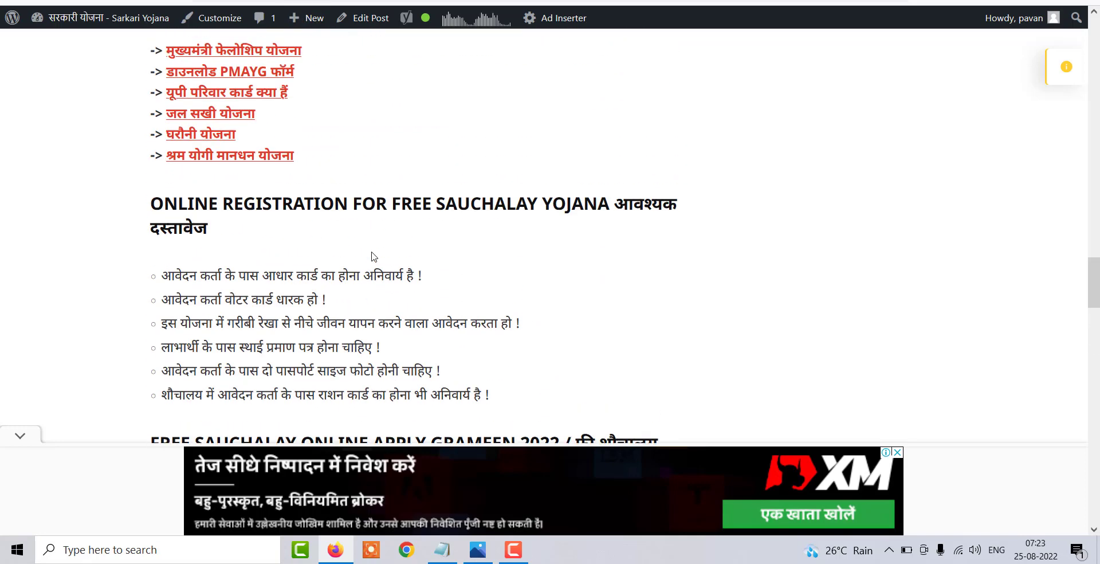
pyautogui.scroll(10, 373, 256)
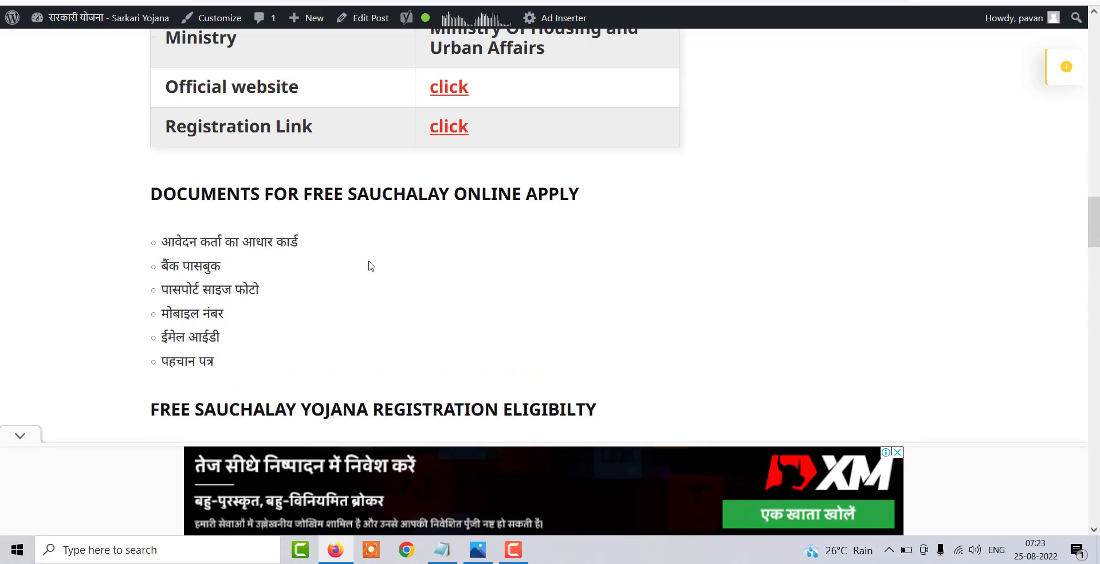